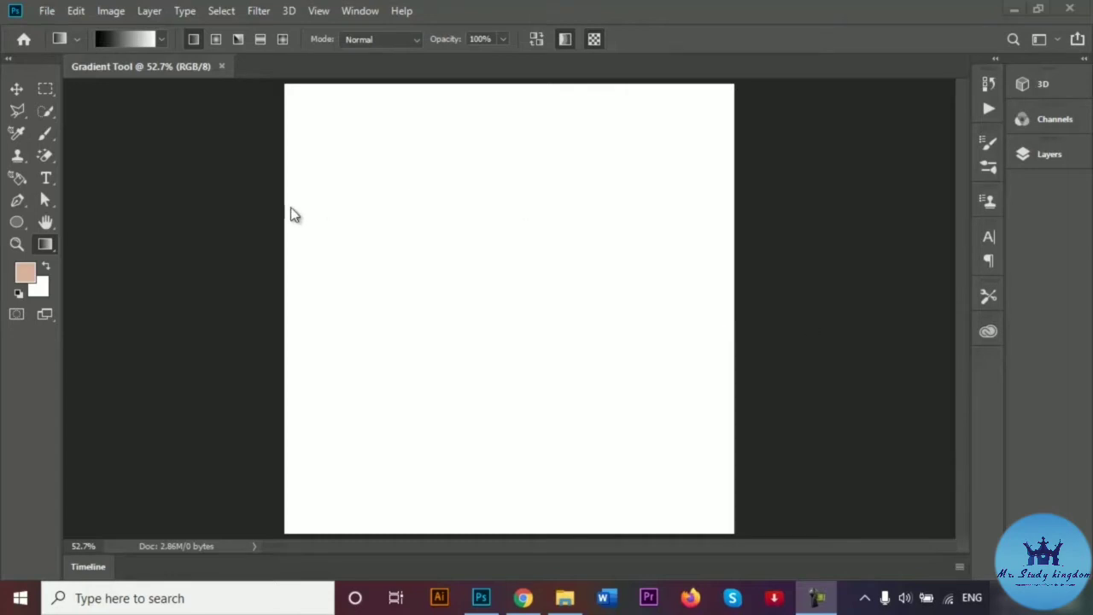
Activate the Gradient Tool and choose the Black, White gradient preset.
{"action": "right_click", "coordinate": [49, 254]}
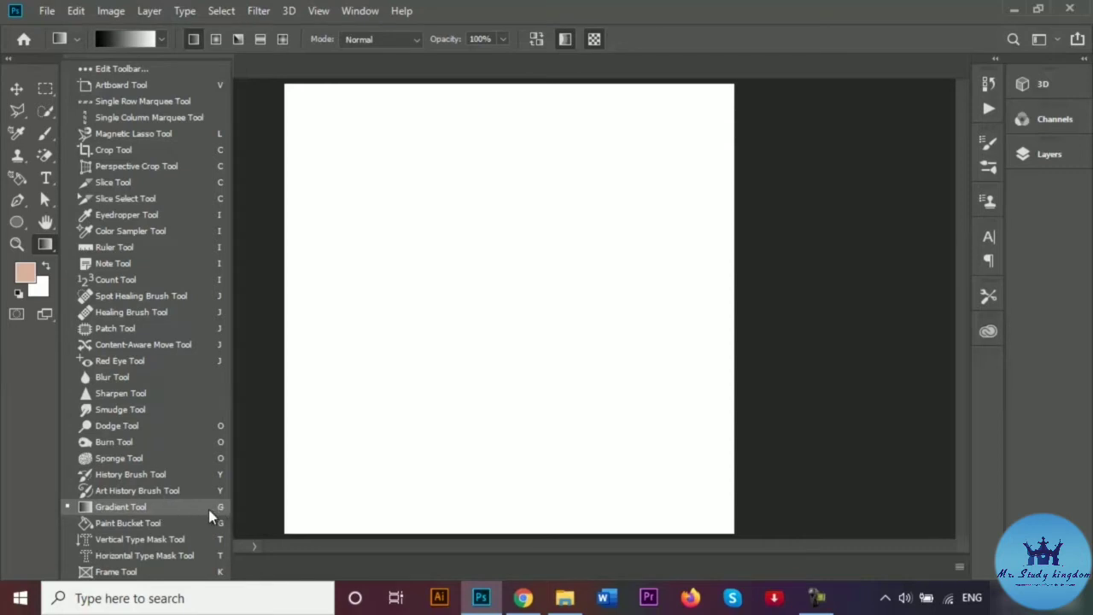
{"action": "left_click", "coordinate": [145, 509]}
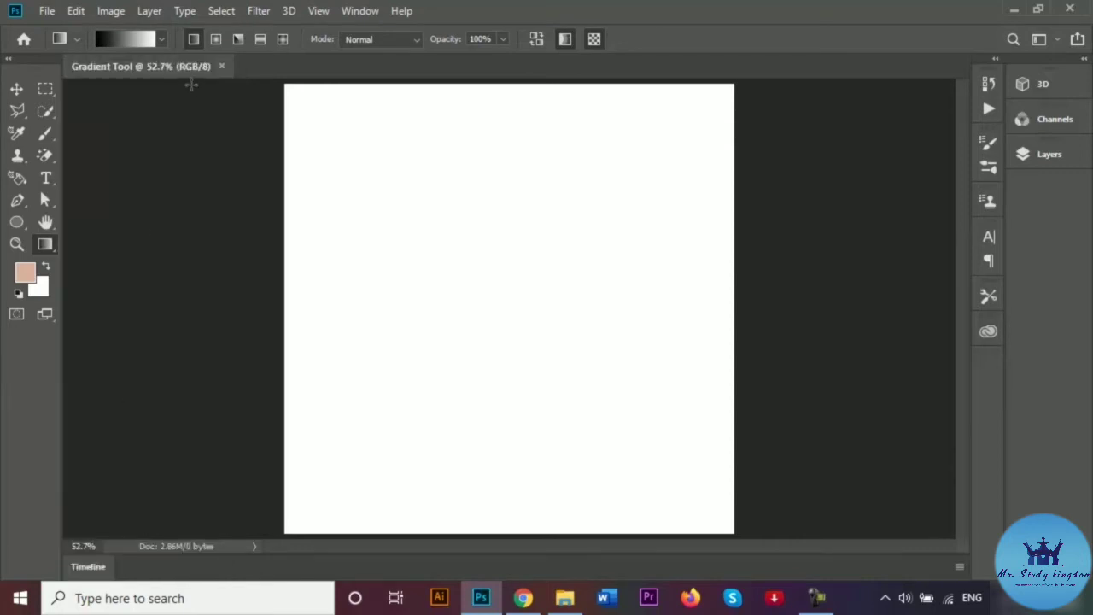
{"action": "left_click", "coordinate": [160, 42]}
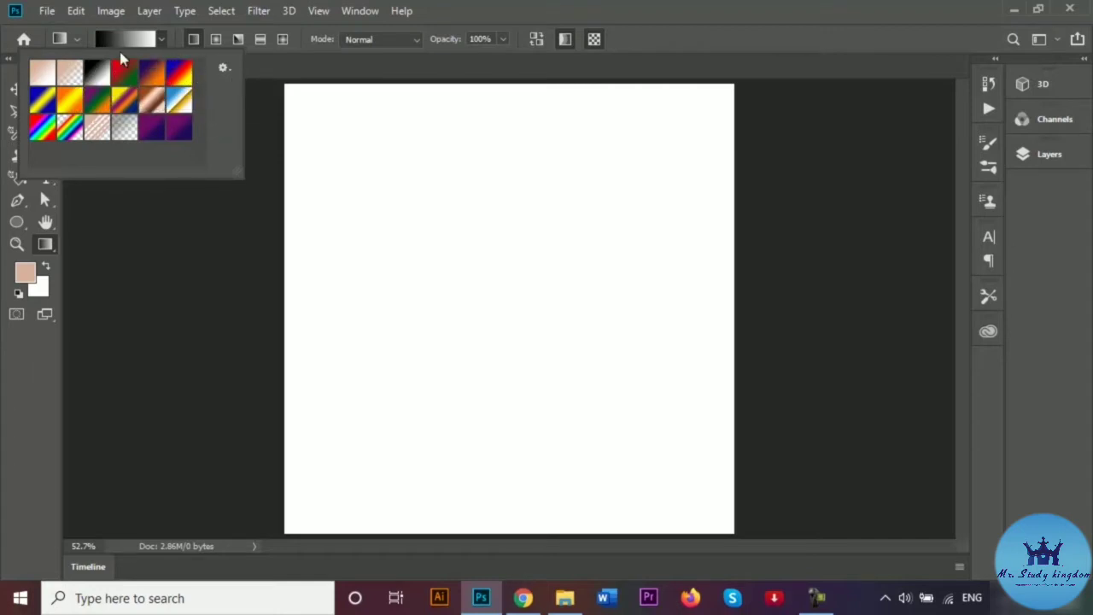
{"action": "double_click", "coordinate": [99, 75]}
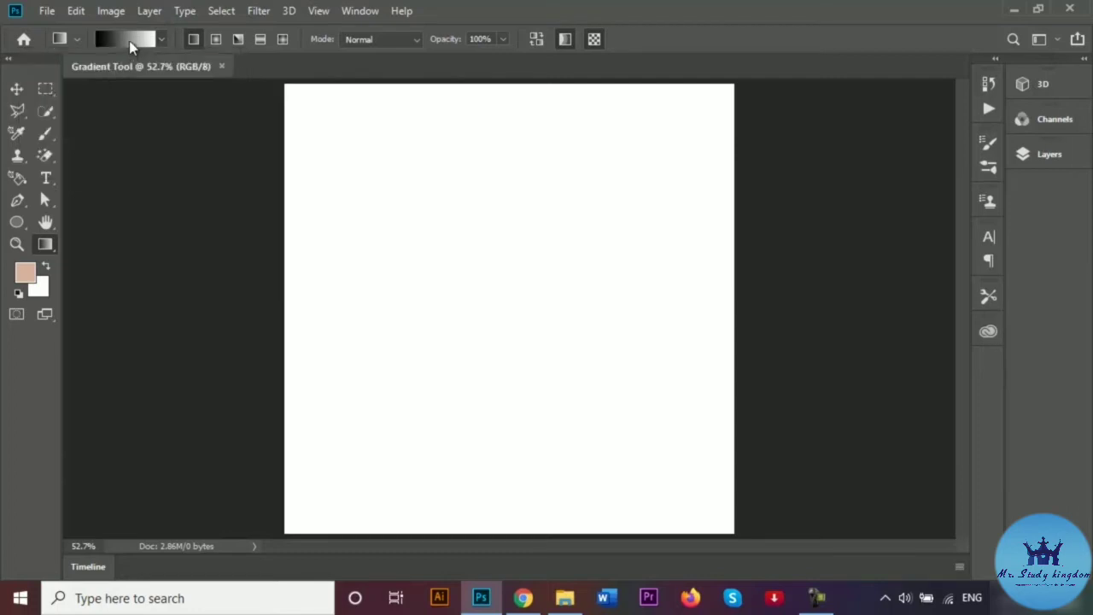
Edit the gradient and change its black starting colour stop to dark navy 000048.
{"action": "left_click", "coordinate": [129, 40]}
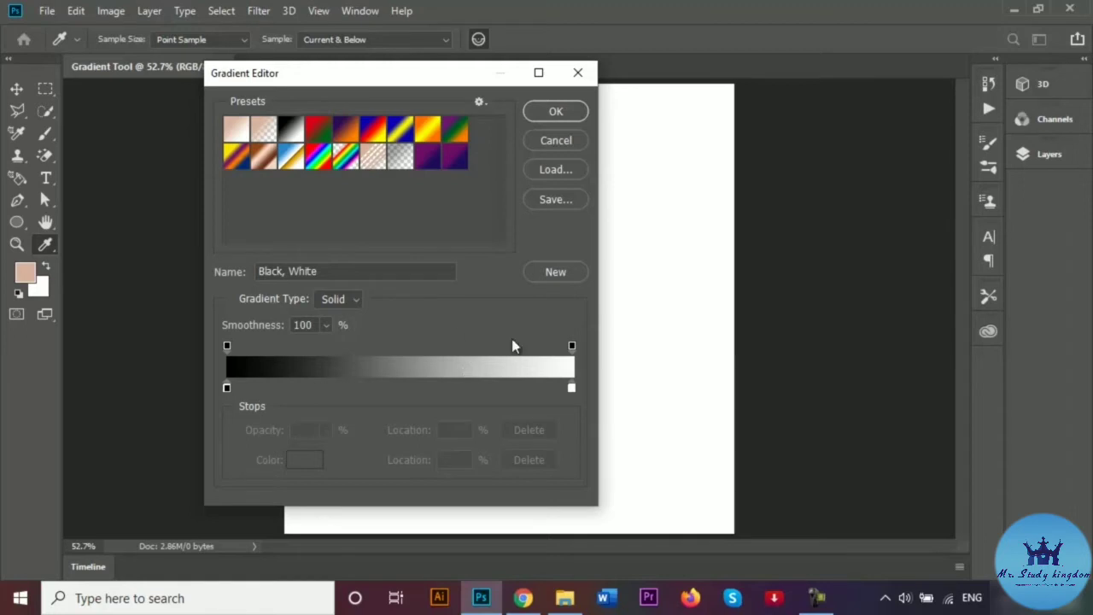
{"action": "double_click", "coordinate": [227, 390]}
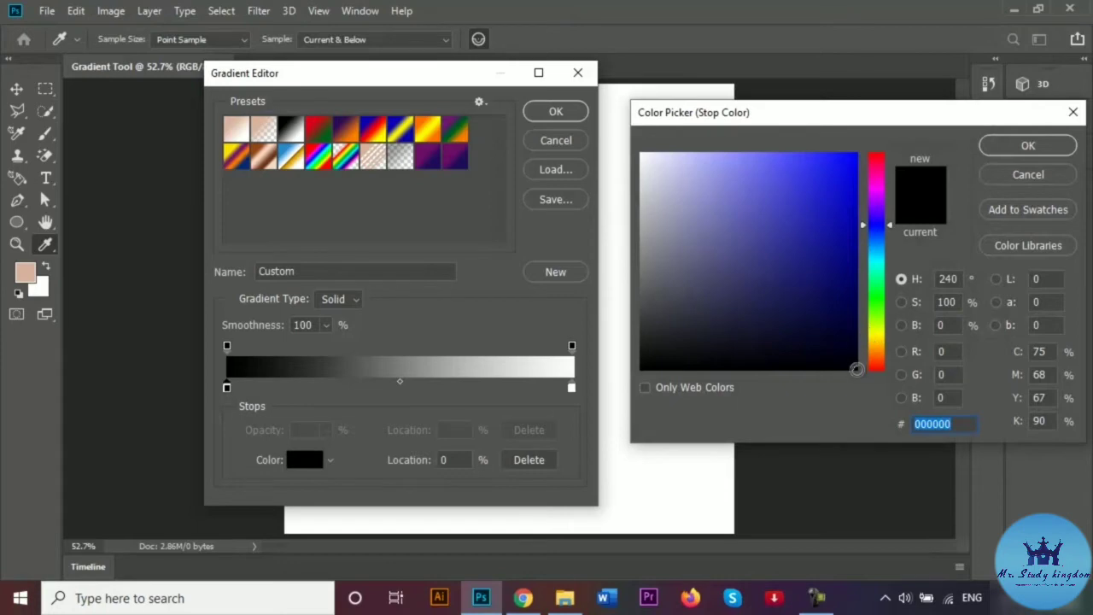
{"action": "mouse_move", "coordinate": [857, 366]}
{"action": "left_mouse_down"}
{"action": "mouse_move", "coordinate": [849, 239]}
{"action": "mouse_move", "coordinate": [848, 288]}
{"action": "left_mouse_up"}
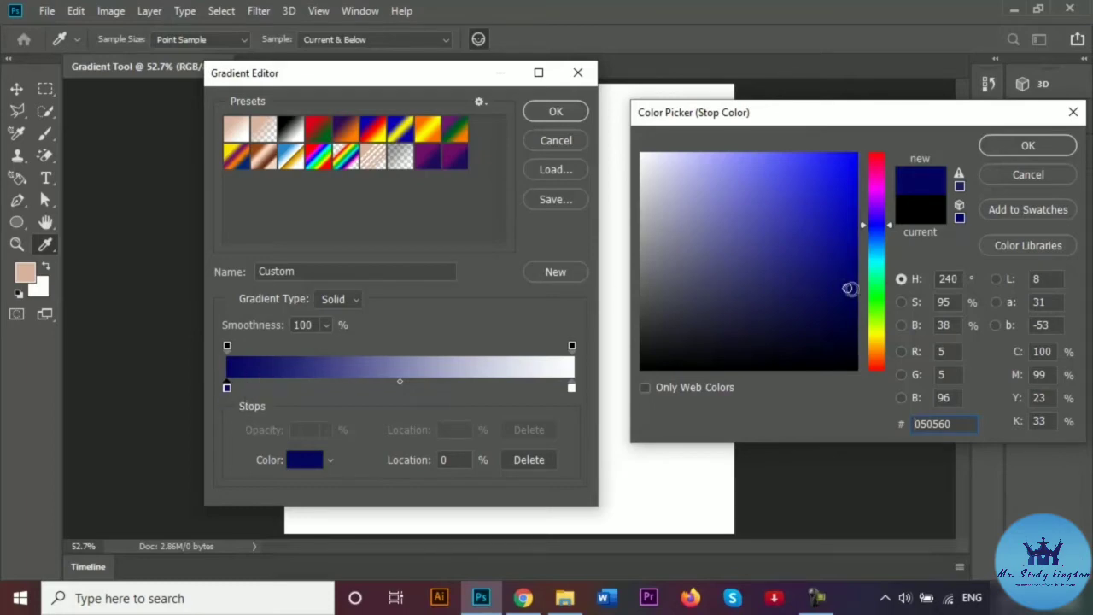
{"action": "left_click_drag", "start_coordinate": [852, 289], "coordinate": [858, 309]}
{"action": "left_click", "coordinate": [1027, 145]}
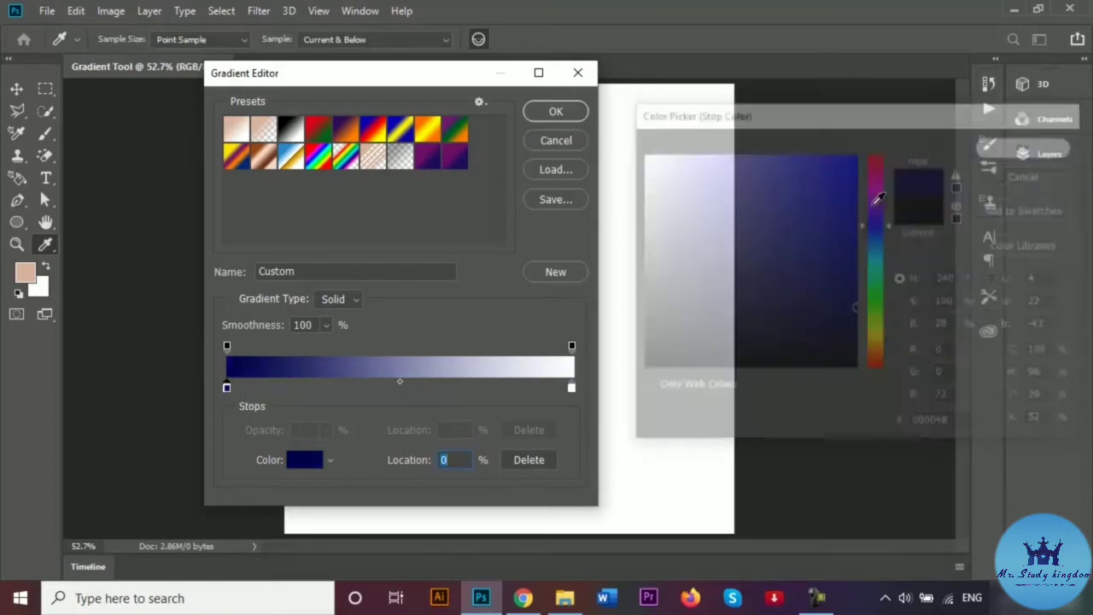
Set the gradient's white end colour stop to cyan 0df6ff and accept the edited gradient.
{"action": "left_click", "coordinate": [572, 391]}
{"action": "double_click", "coordinate": [572, 389]}
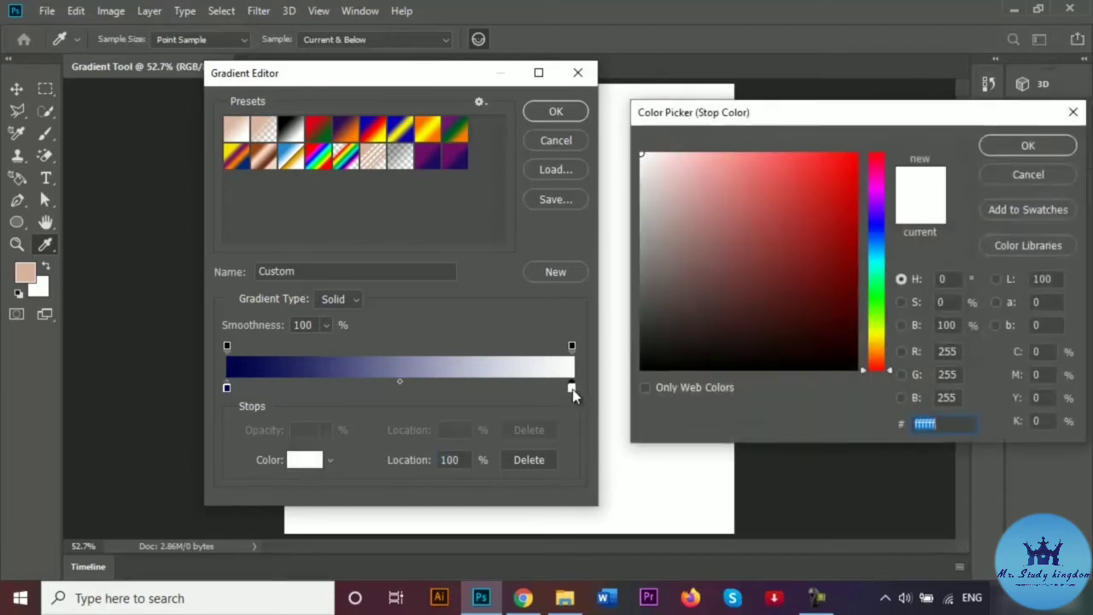
{"action": "left_click_drag", "start_coordinate": [895, 363], "coordinate": [888, 259]}
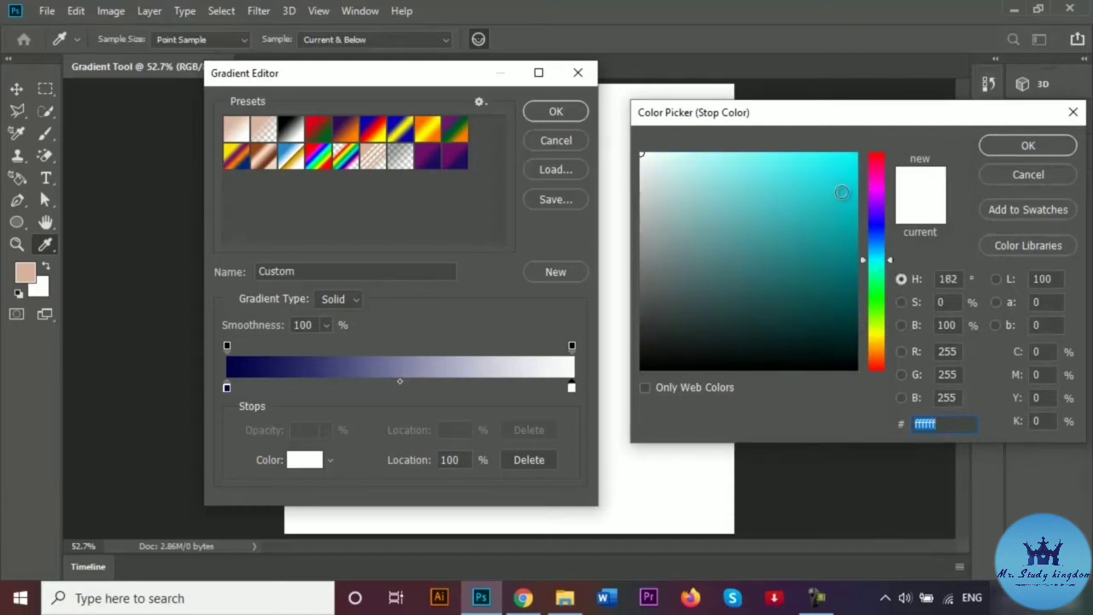
{"action": "left_click_drag", "start_coordinate": [849, 174], "coordinate": [846, 153]}
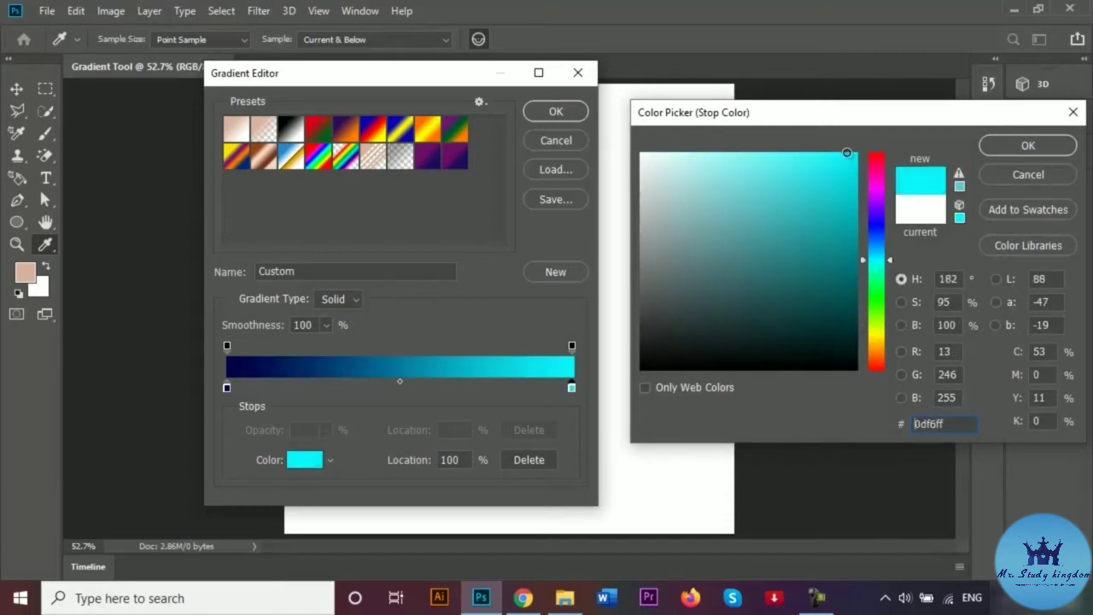
{"action": "left_click", "coordinate": [1028, 146]}
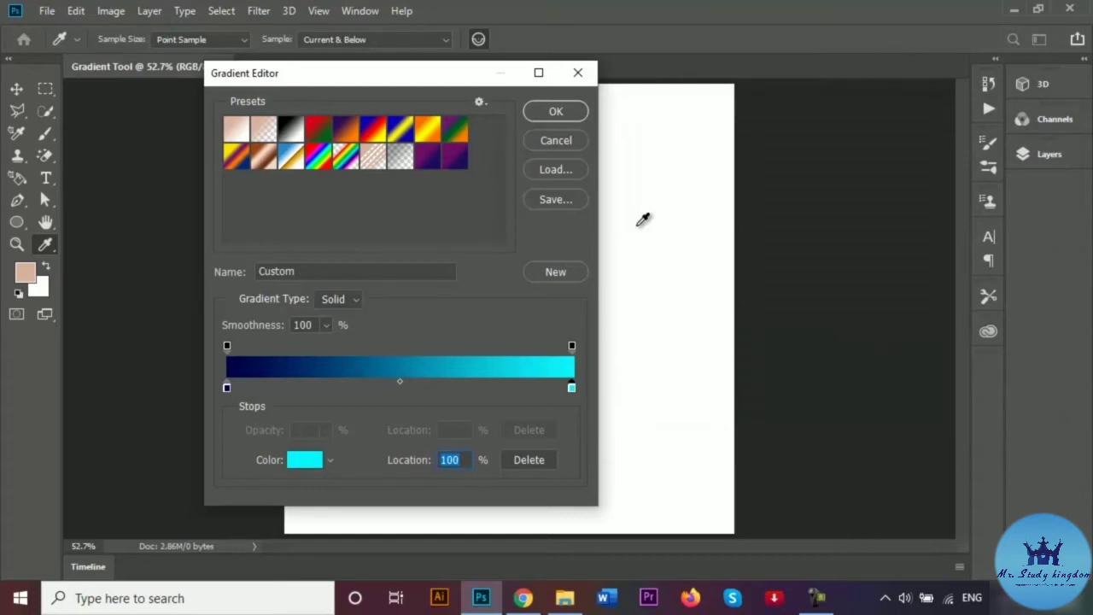
{"action": "left_click", "coordinate": [555, 111]}
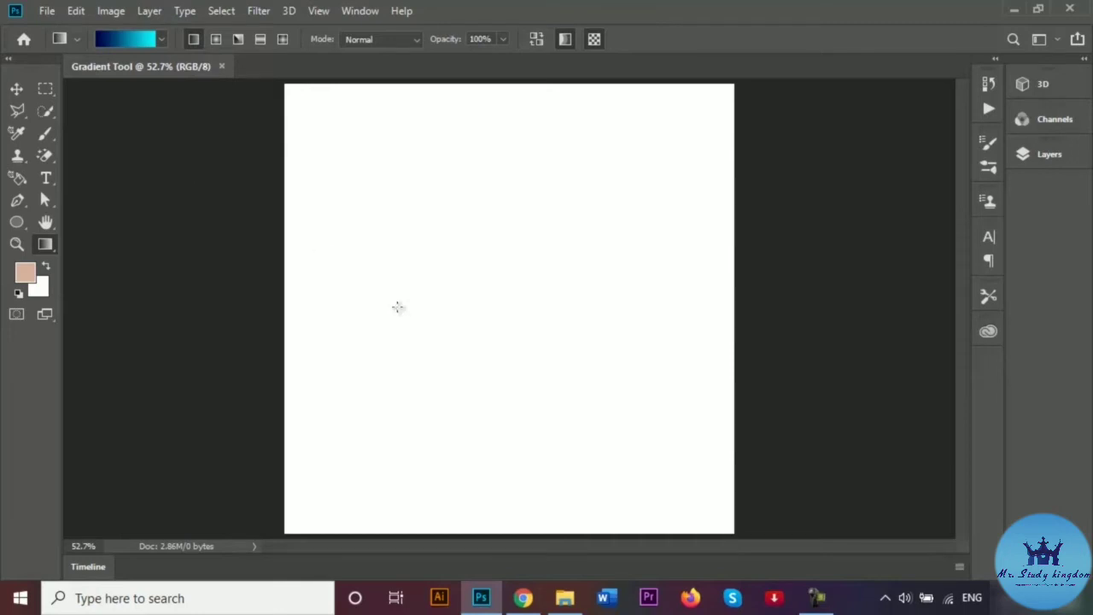
Fill the canvas repeatedly with the navy-to-cyan linear gradient, trying horizontal, reversed, diagonal and vertical directions.
{"action": "left_click_drag", "start_coordinate": [201, 304], "coordinate": [797, 305]}
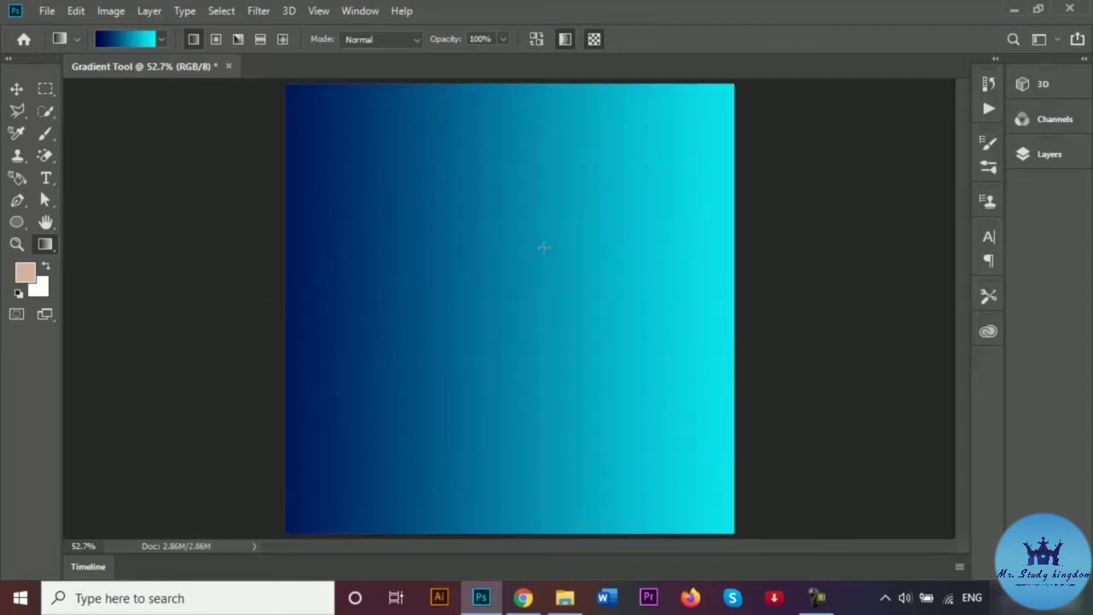
{"action": "left_click_drag", "start_coordinate": [580, 305], "coordinate": [207, 288]}
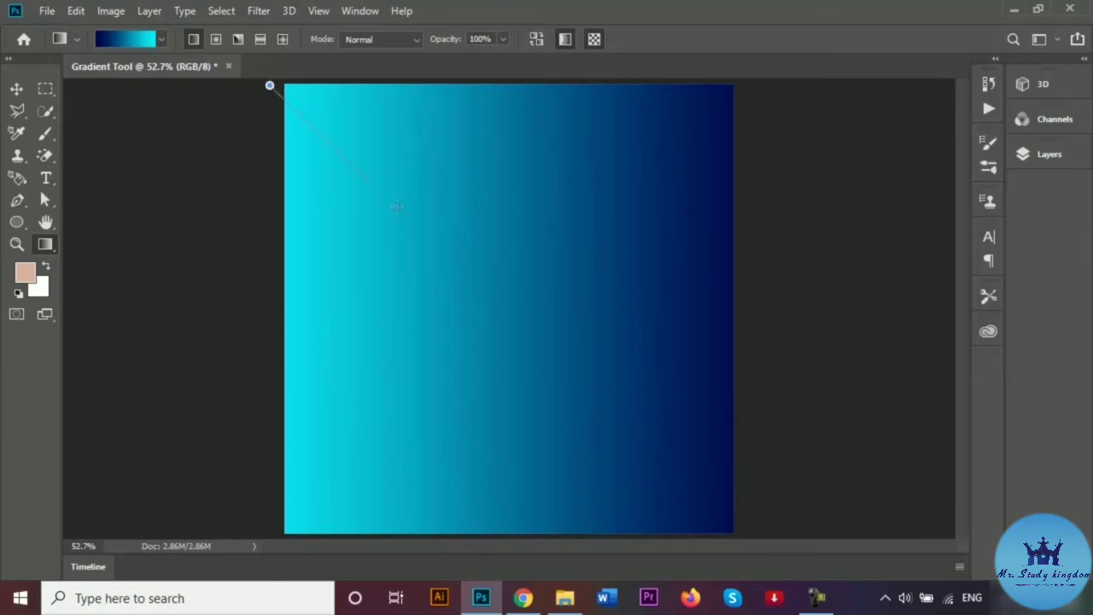
{"action": "left_click_drag", "start_coordinate": [269, 85], "coordinate": [731, 521]}
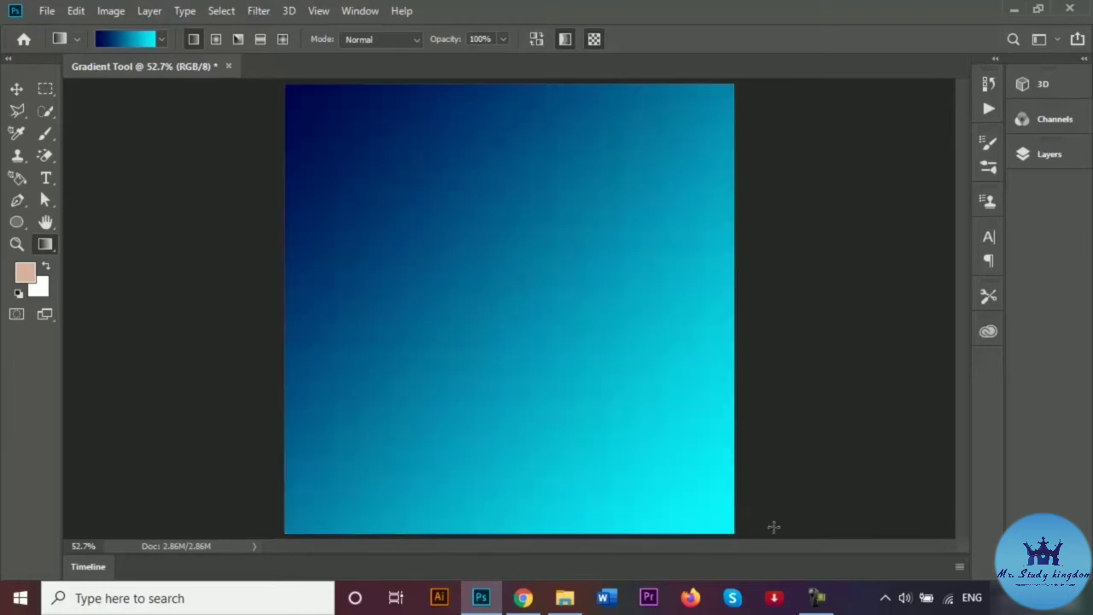
{"action": "left_click_drag", "start_coordinate": [260, 489], "coordinate": [480, 308]}
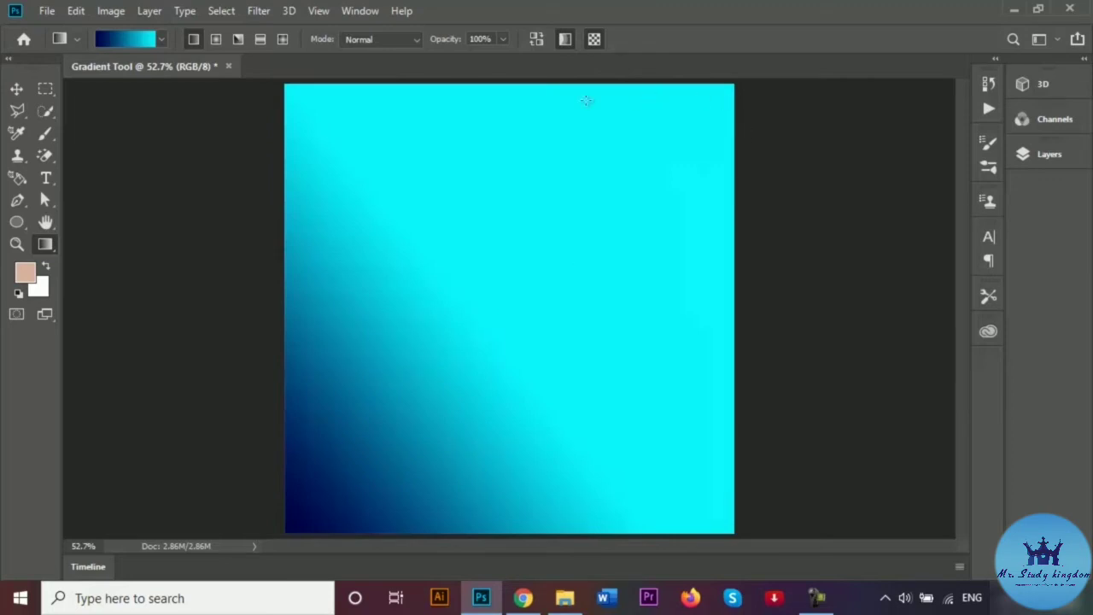
{"action": "left_click_drag", "start_coordinate": [554, 92], "coordinate": [524, 170]}
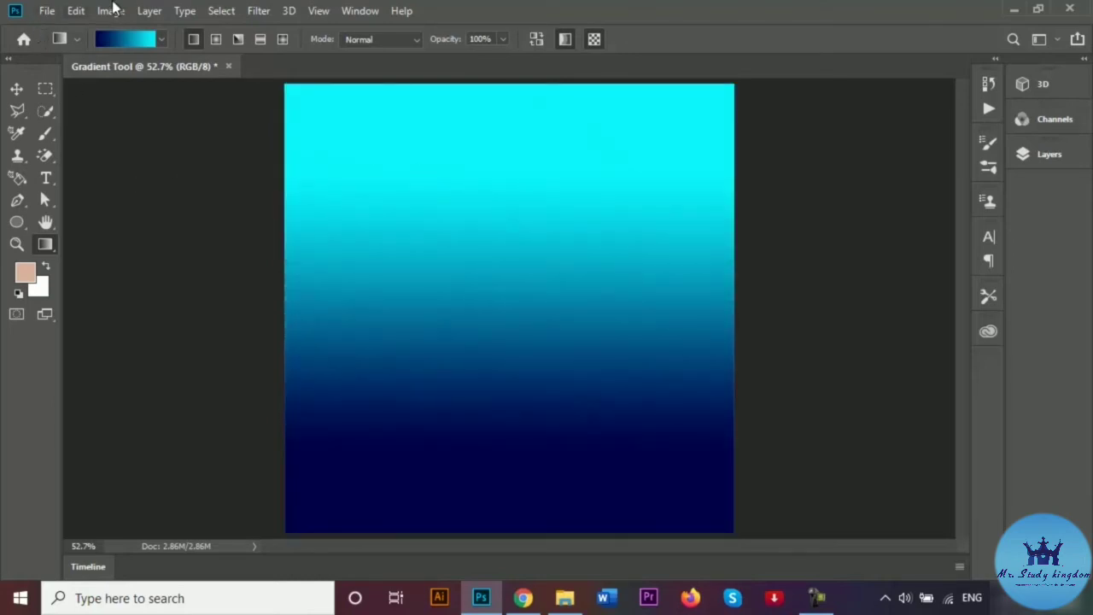
Switch to the Radial Gradient style and draw gradients on the canvas, finishing with one from near the centre outward.
{"action": "left_click", "coordinate": [216, 41]}
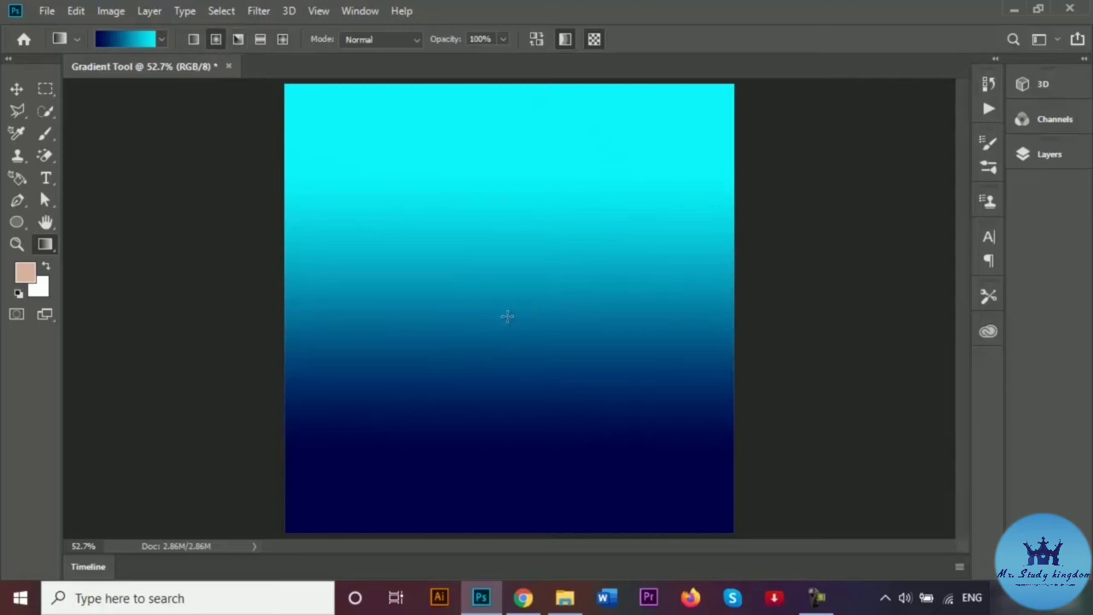
{"action": "left_click_drag", "start_coordinate": [508, 316], "coordinate": [692, 315]}
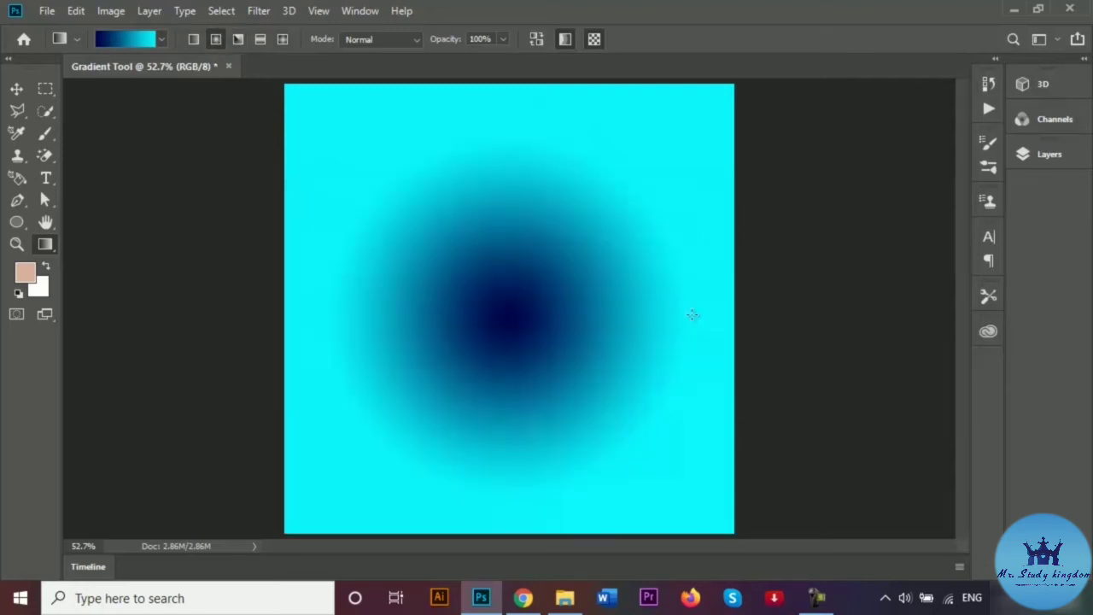
{"action": "left_click_drag", "start_coordinate": [569, 301], "coordinate": [364, 296]}
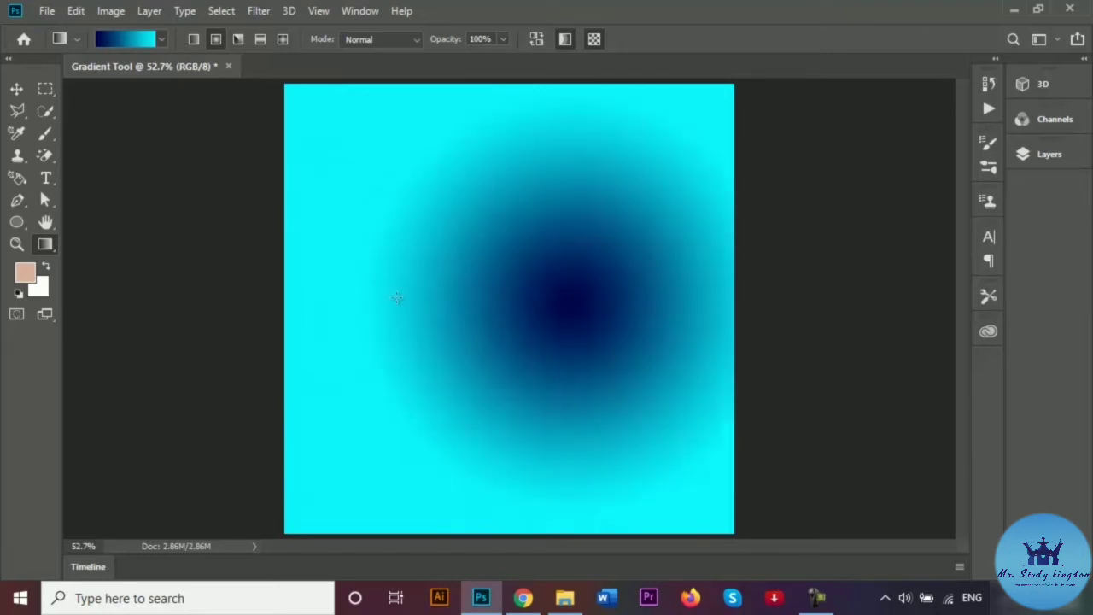
{"action": "left_click_drag", "start_coordinate": [488, 312], "coordinate": [675, 317]}
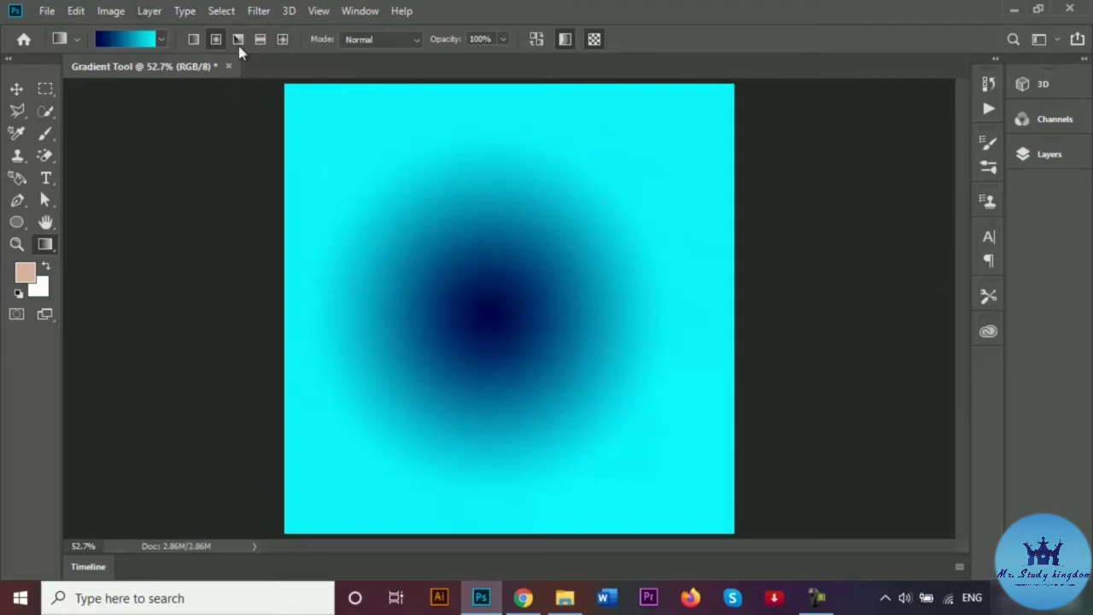
Turn the Background into a hidden regular layer and add a new empty layer above it.
{"action": "left_click", "coordinate": [1049, 155]}
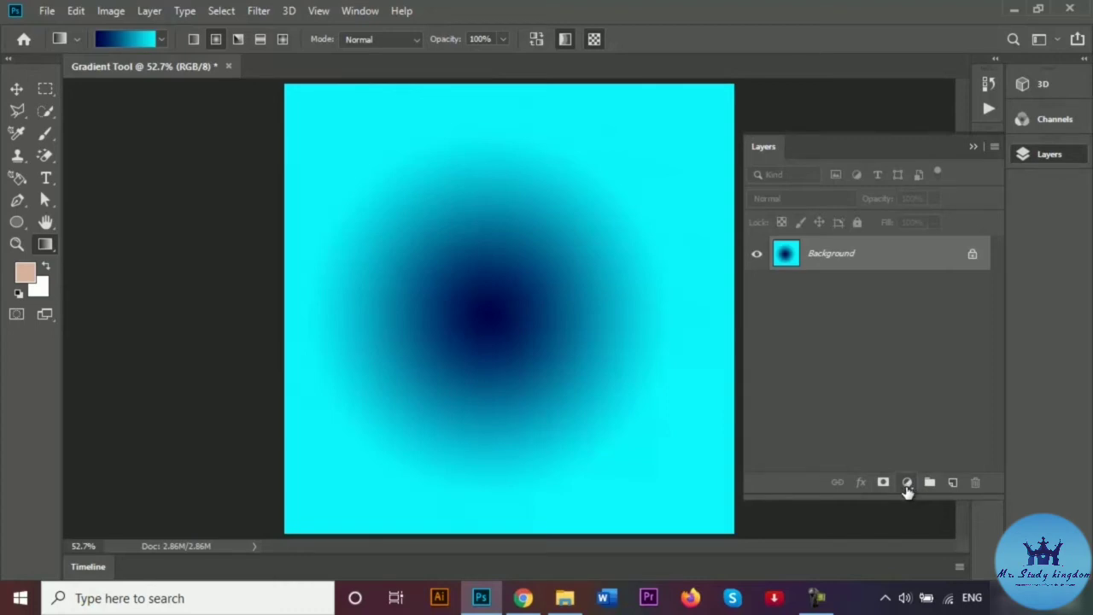
{"action": "left_click", "coordinate": [907, 484]}
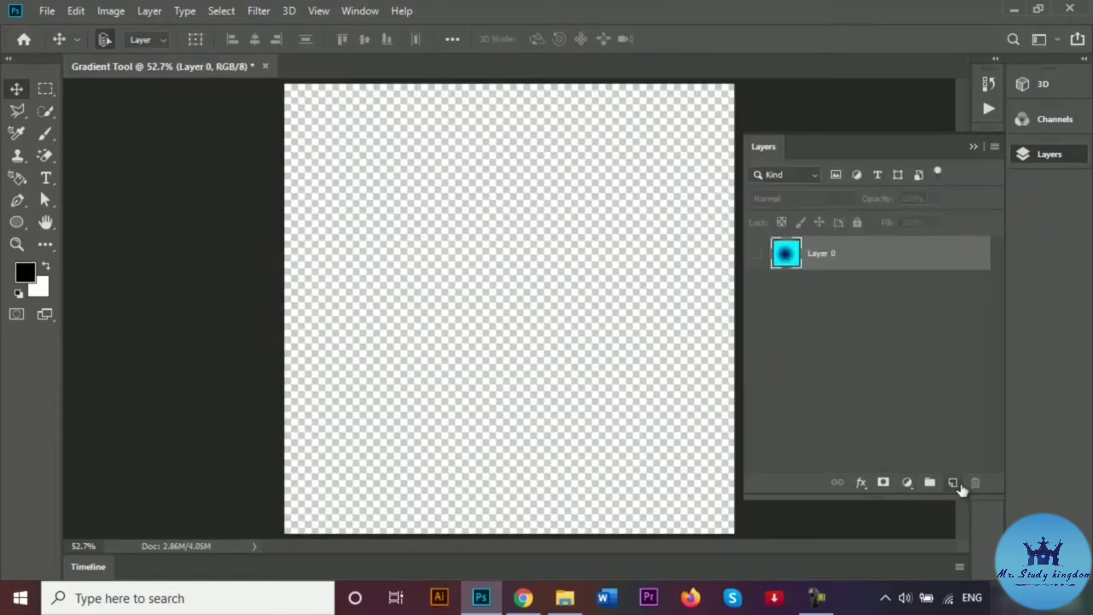
{"action": "left_click", "coordinate": [954, 483]}
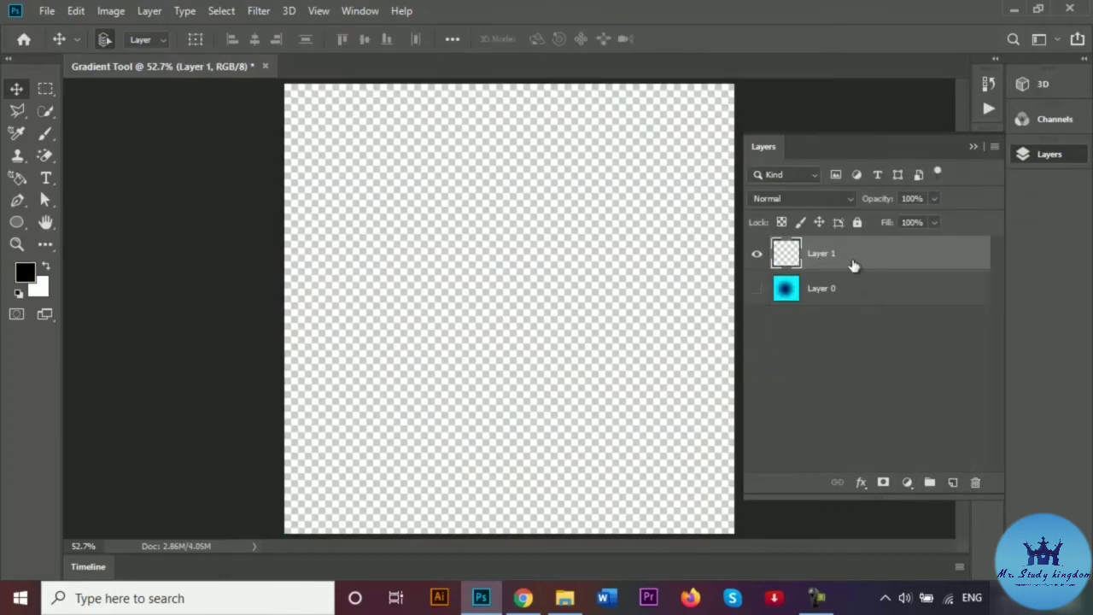
Add a white Solid Color fill layer above the hidden gradient layer.
{"action": "left_click", "coordinate": [908, 484]}
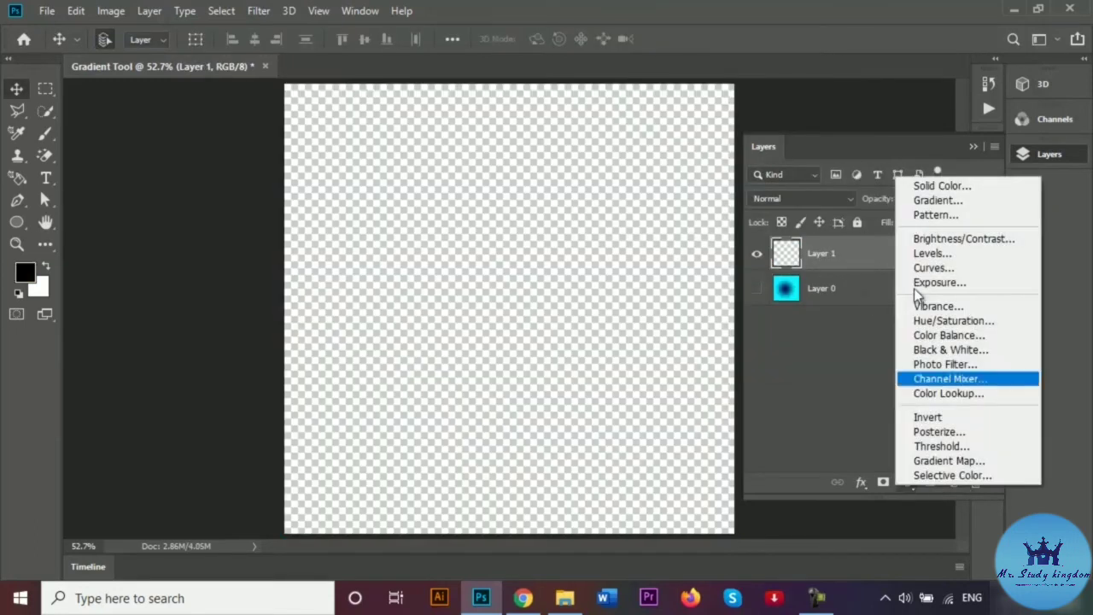
{"action": "left_click", "coordinate": [931, 187]}
{"action": "mouse_move", "coordinate": [654, 365]}
{"action": "left_mouse_down"}
{"action": "mouse_move", "coordinate": [620, 236]}
{"action": "mouse_move", "coordinate": [664, 147]}
{"action": "left_mouse_up"}
{"action": "left_click", "coordinate": [1028, 145]}
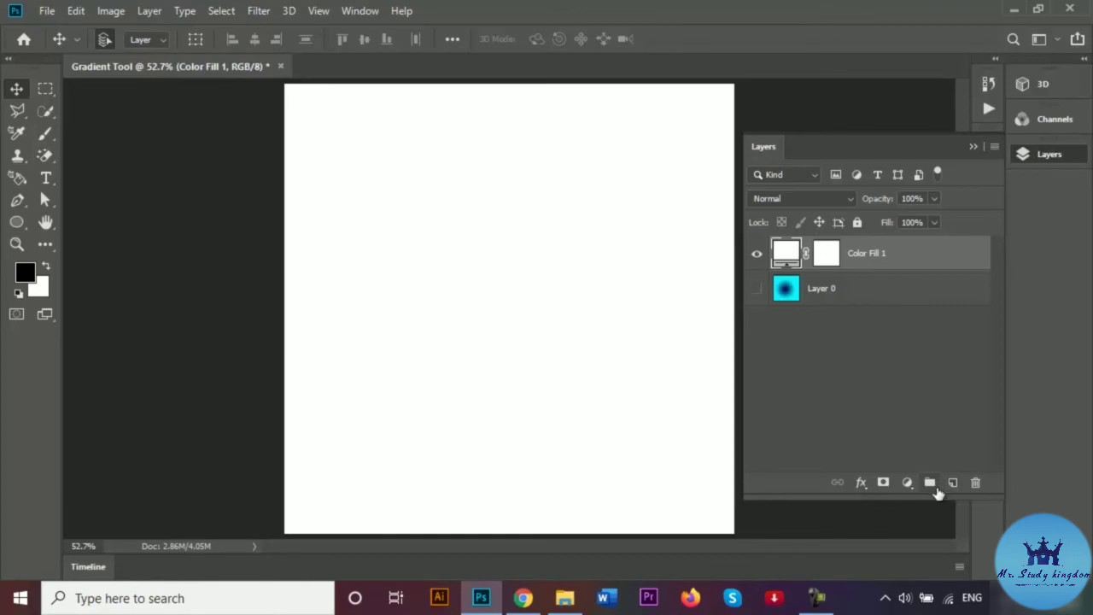
Add a Gradient fill layer on top using the purple-to-dark-blue preset.
{"action": "left_click", "coordinate": [906, 484]}
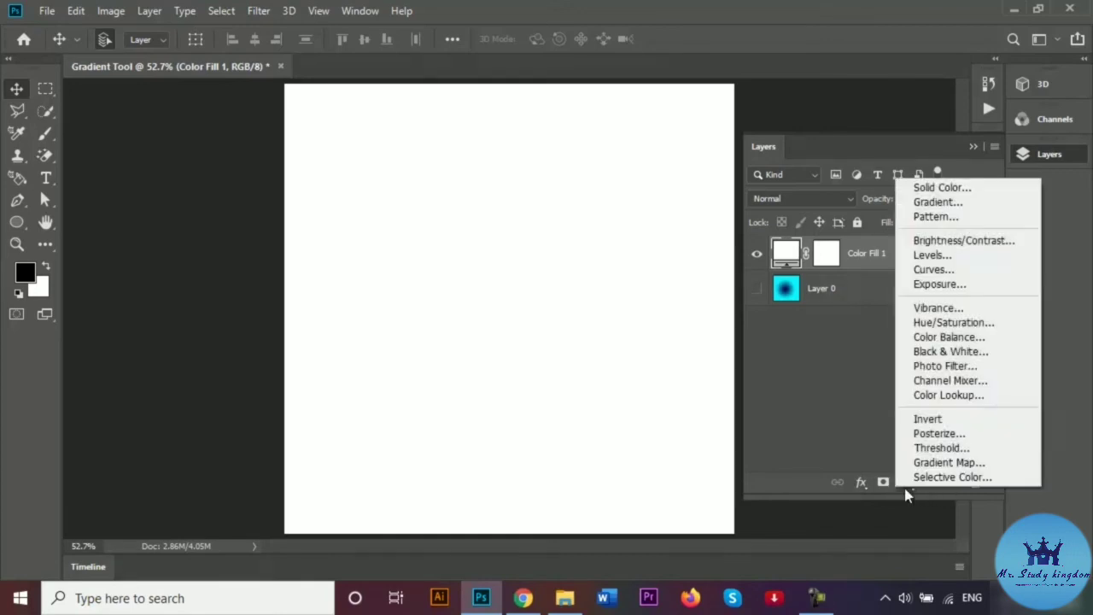
{"action": "left_click", "coordinate": [938, 203]}
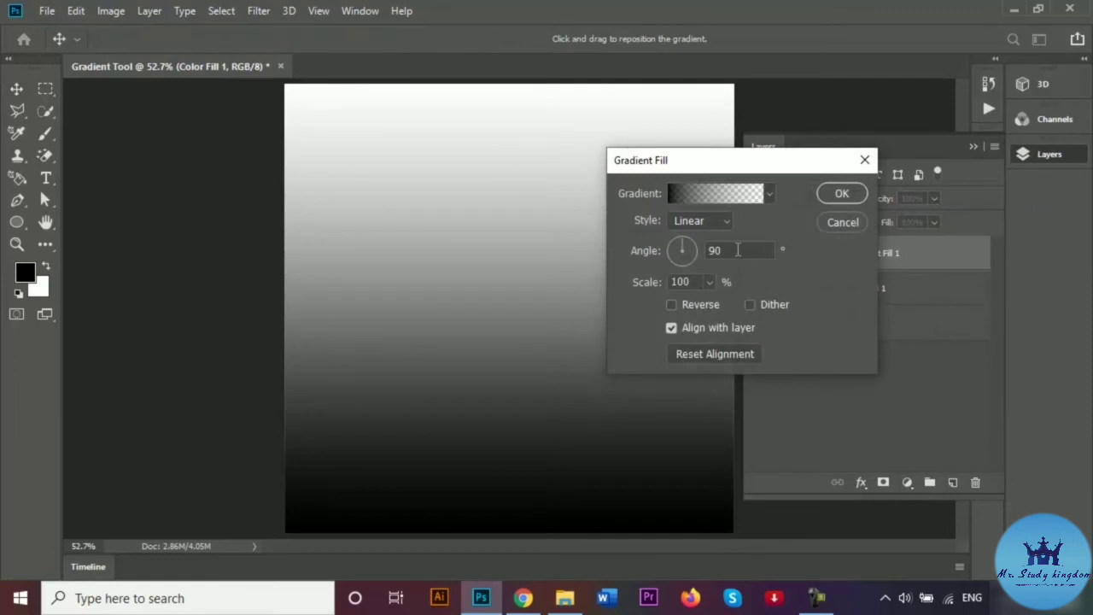
{"action": "left_click", "coordinate": [770, 195]}
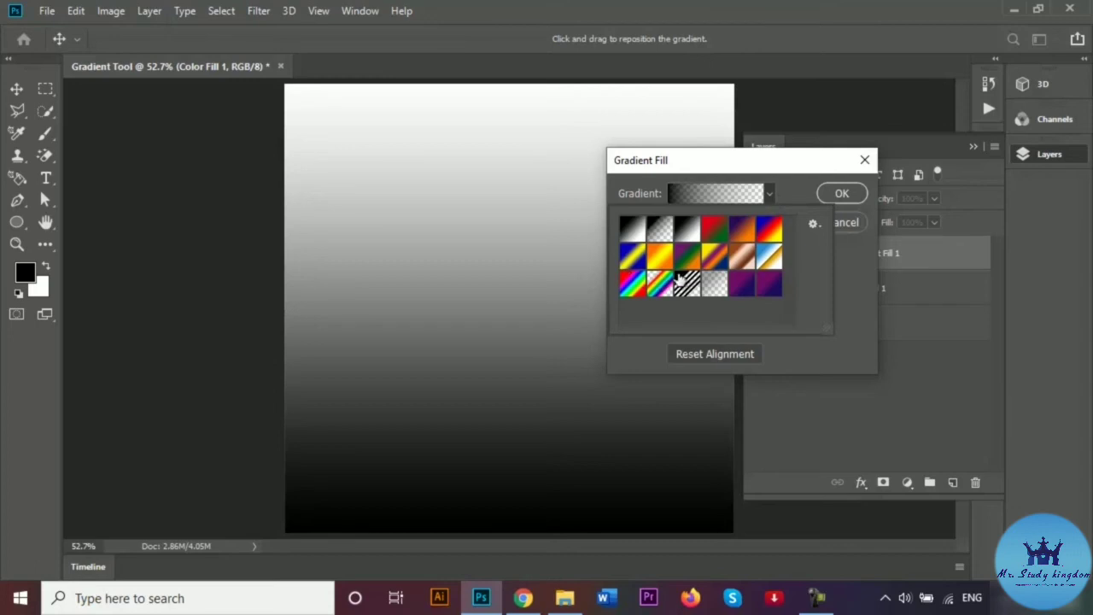
{"action": "left_click", "coordinate": [742, 288]}
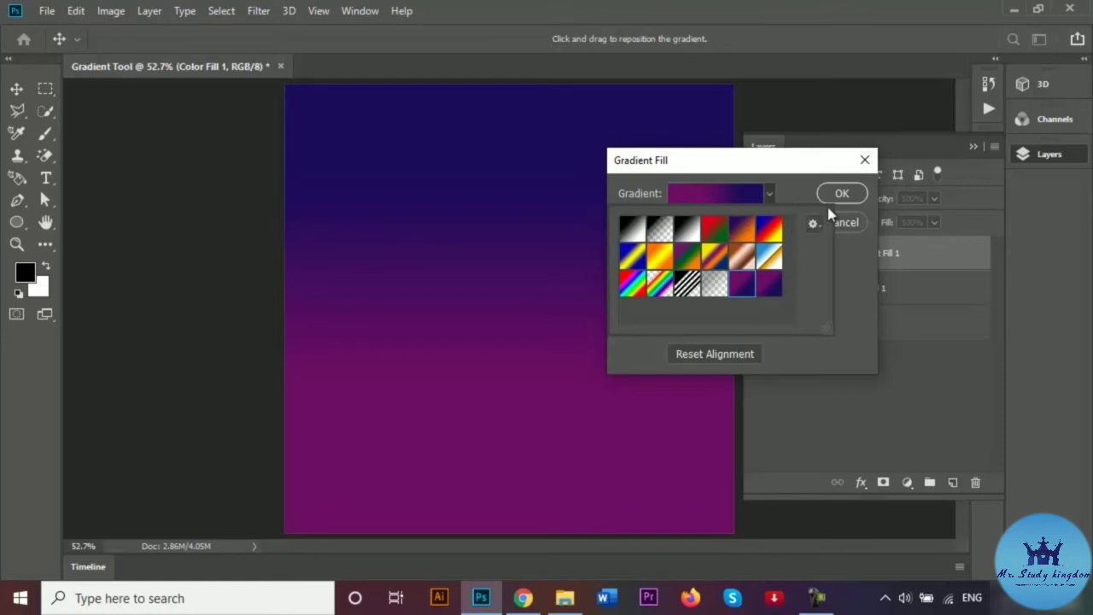
{"action": "left_click", "coordinate": [854, 195]}
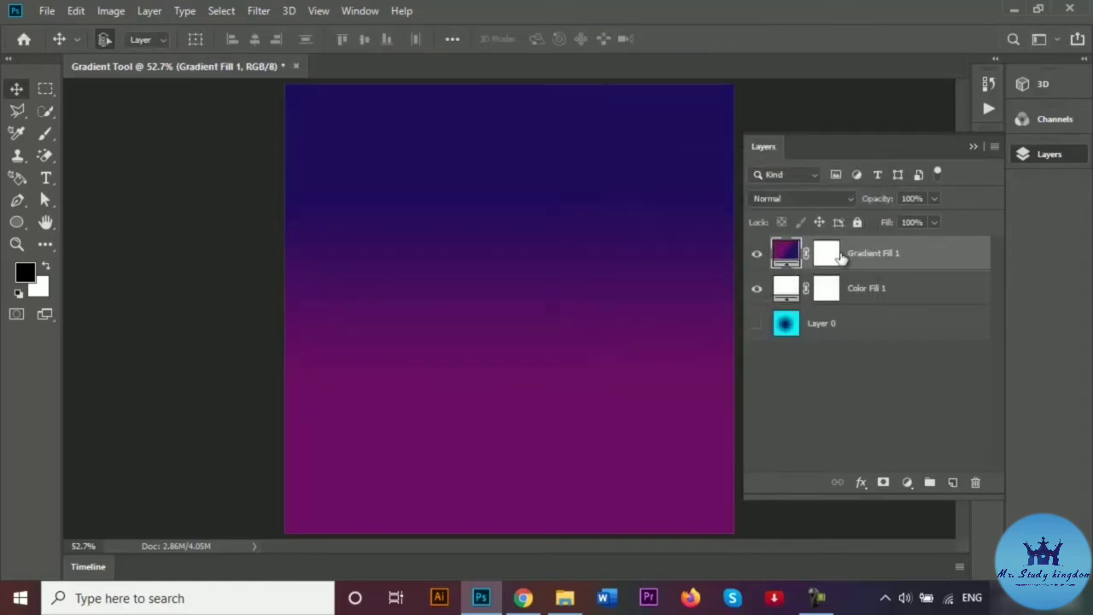
Edit the top gradient fill layer, set its style to Radial, and try the Reverse option before turning it off again.
{"action": "double_click", "coordinate": [786, 255]}
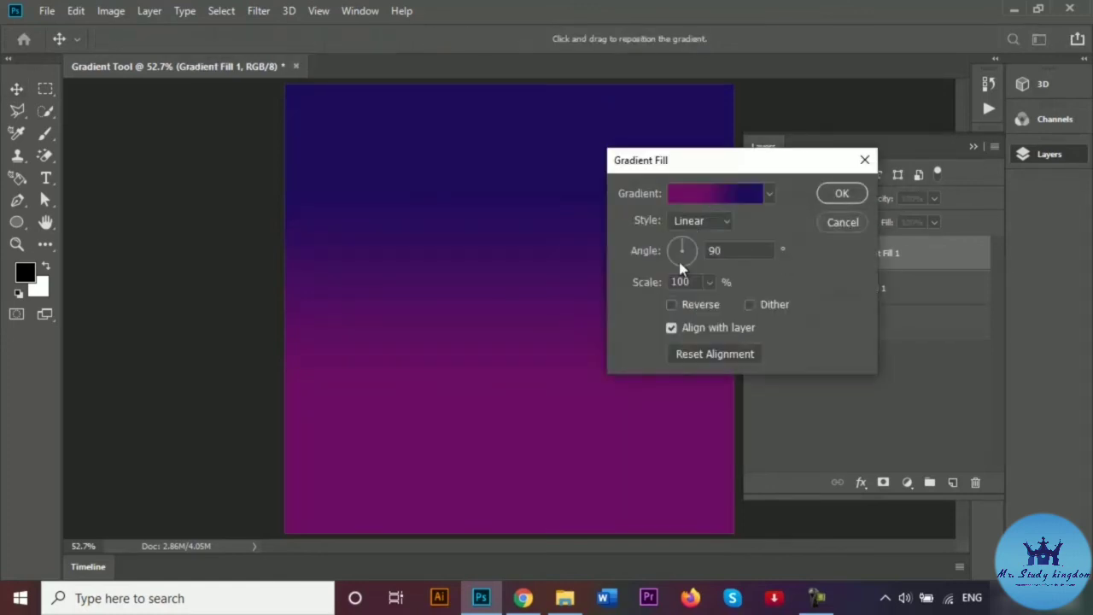
{"action": "left_click", "coordinate": [724, 221]}
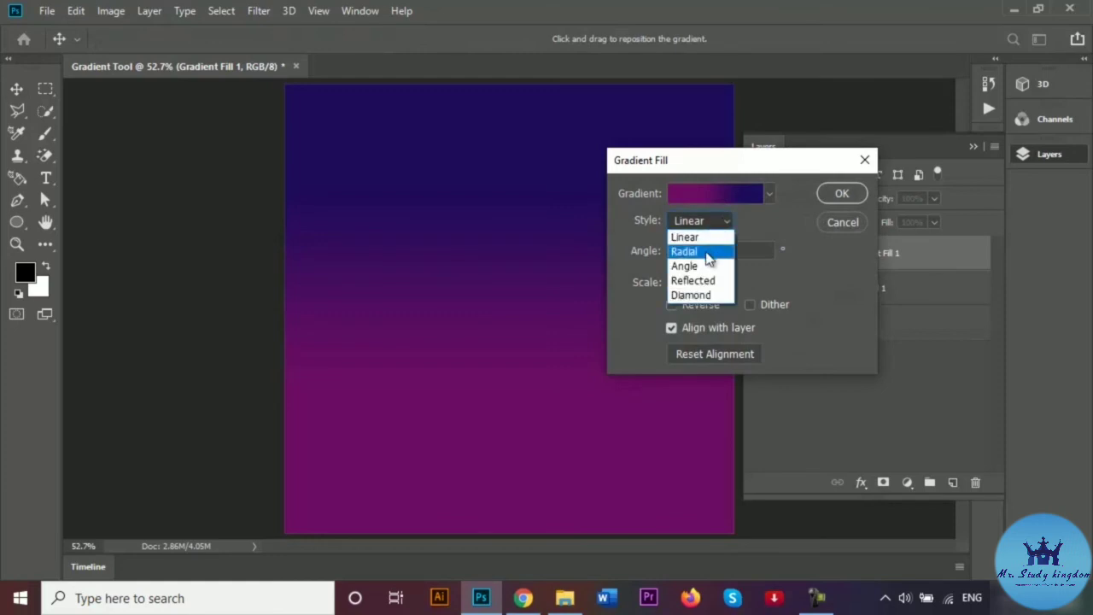
{"action": "left_click", "coordinate": [711, 251]}
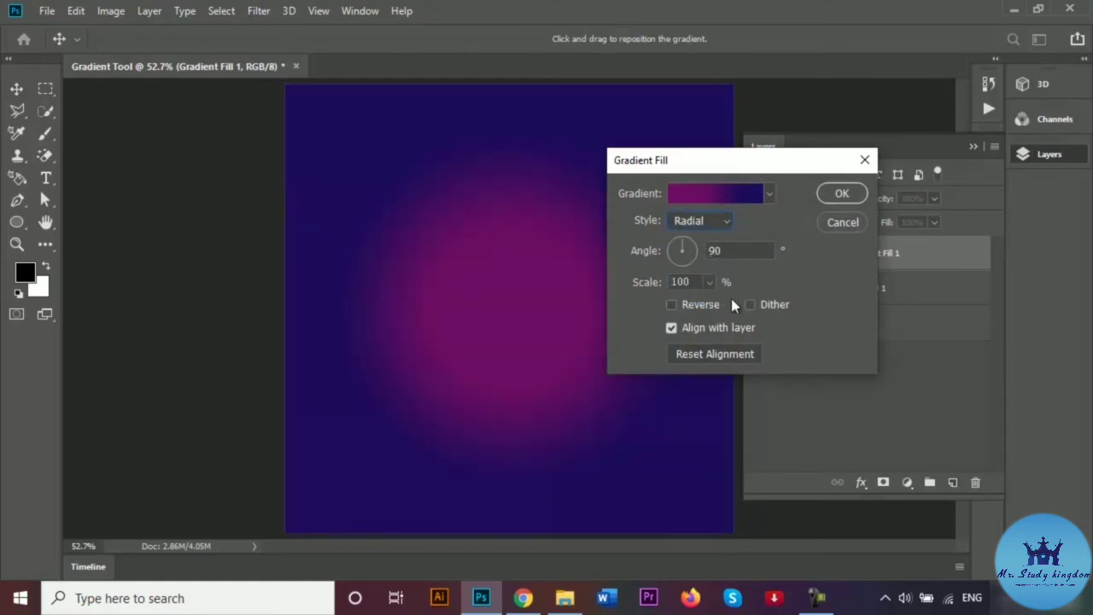
{"action": "left_click", "coordinate": [673, 308]}
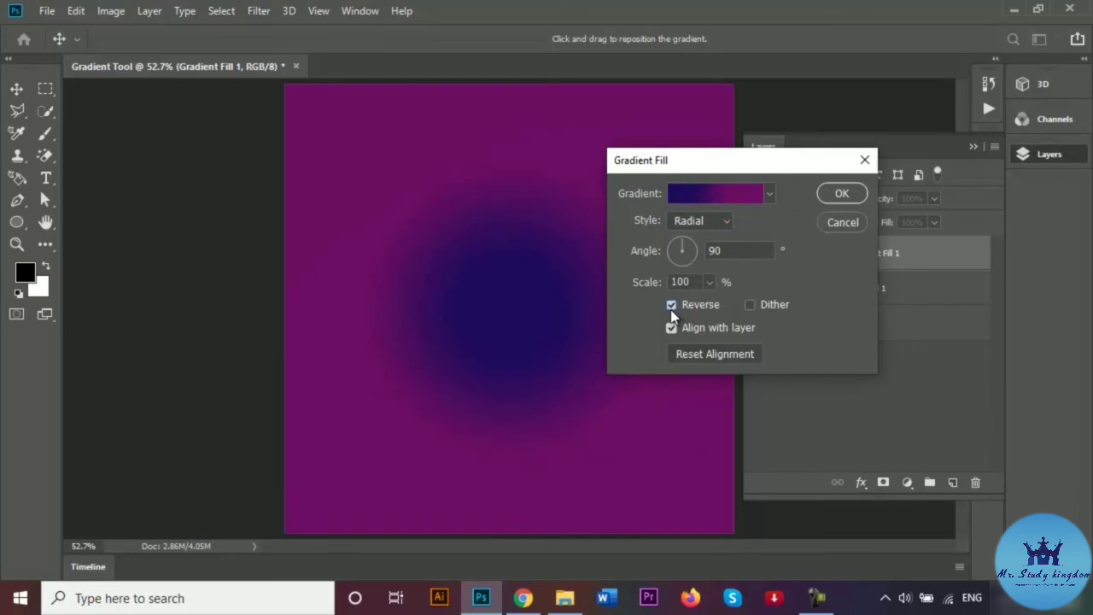
{"action": "left_click", "coordinate": [671, 307]}
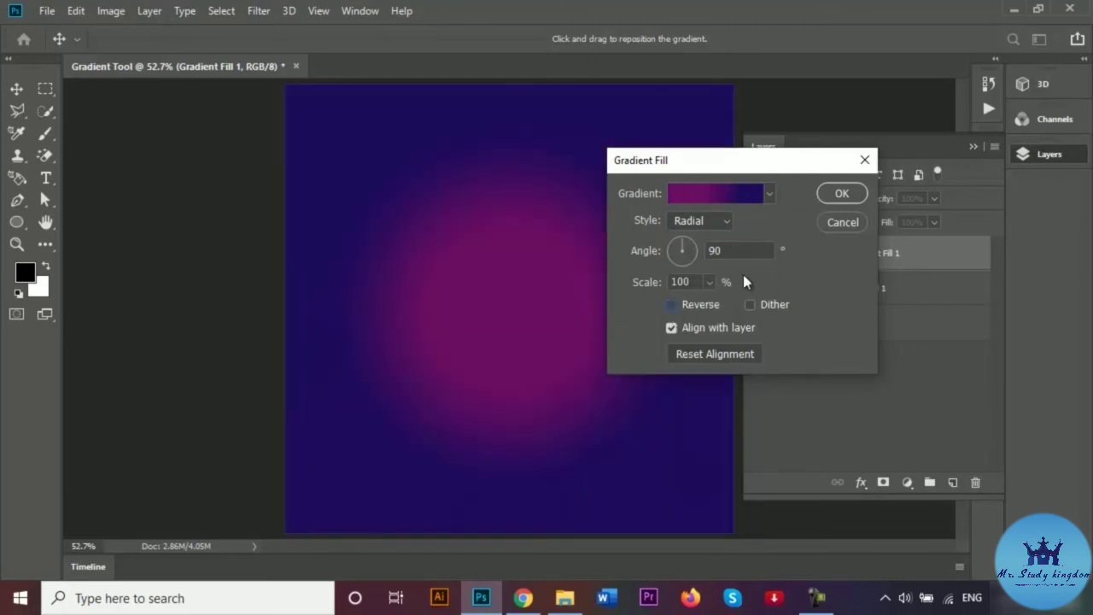
Customize the fill's gradient by placing the purple colour stop at 56% and the dark-blue stop at 100%.
{"action": "left_click", "coordinate": [716, 202]}
{"action": "left_click_drag", "start_coordinate": [341, 388], "coordinate": [421, 389]}
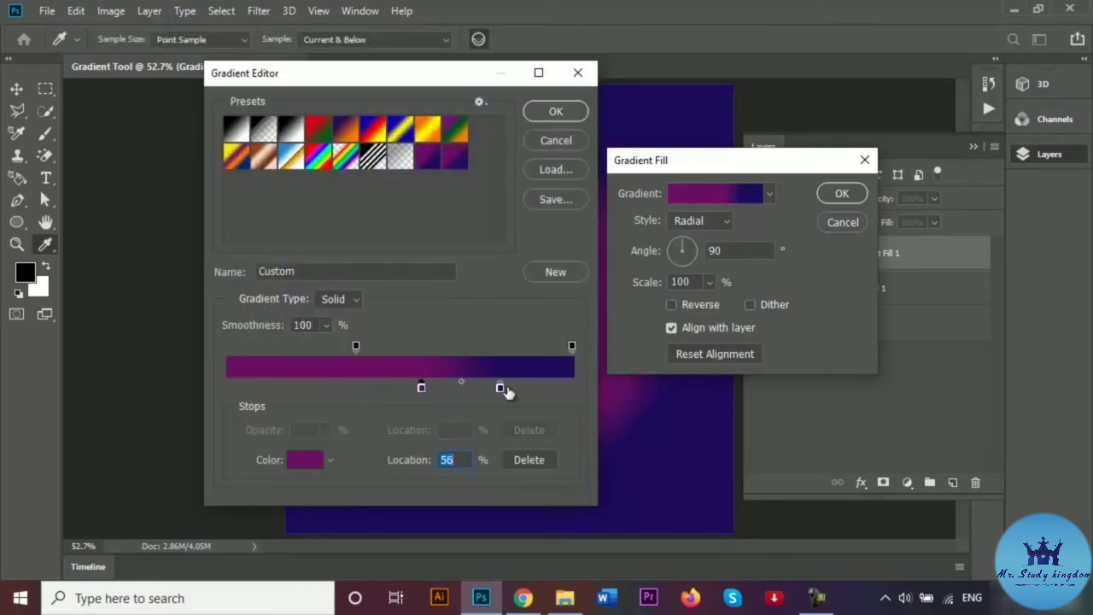
{"action": "left_click_drag", "start_coordinate": [501, 389], "coordinate": [572, 390]}
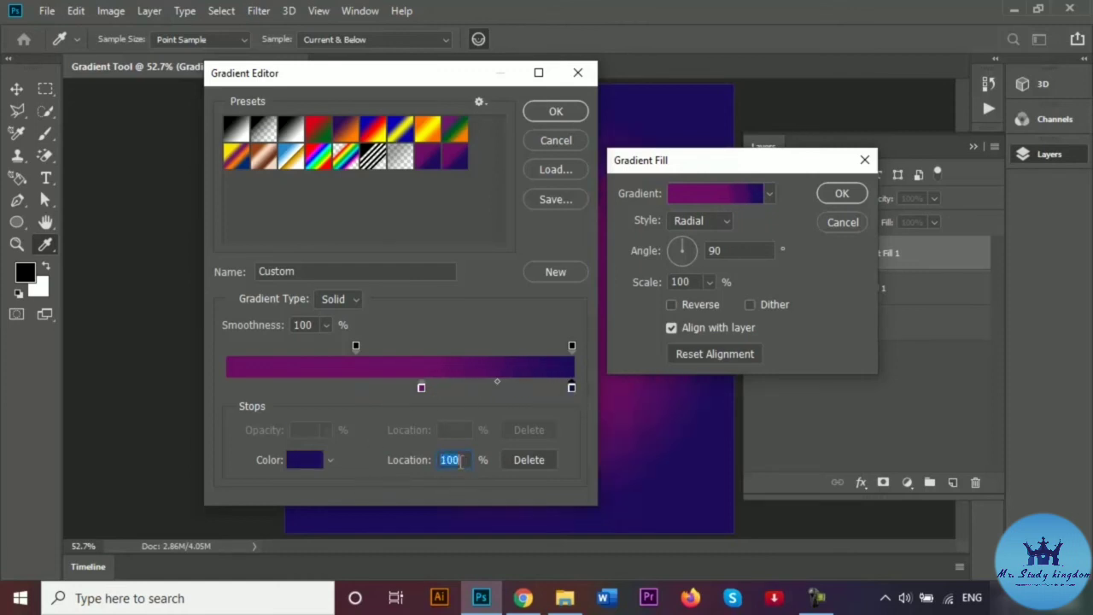
{"action": "left_click", "coordinate": [560, 114]}
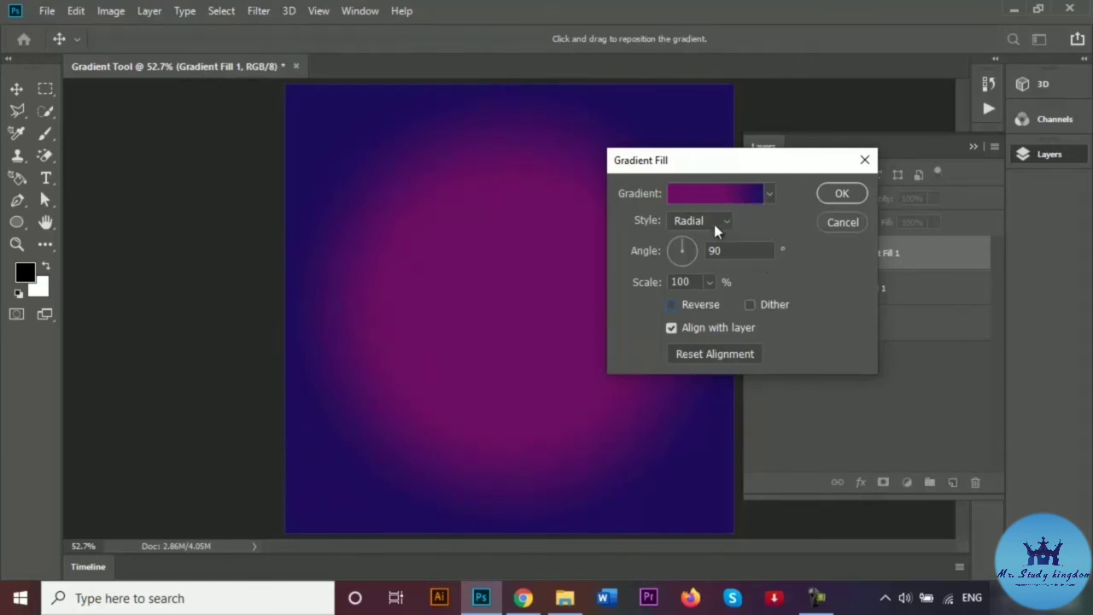
Toggle the Reverse option repeatedly to compare the radial gradient's two colour orders, leaving it off.
{"action": "left_click", "coordinate": [671, 305]}
{"action": "left_click", "coordinate": [671, 304]}
{"action": "left_click", "coordinate": [672, 305]}
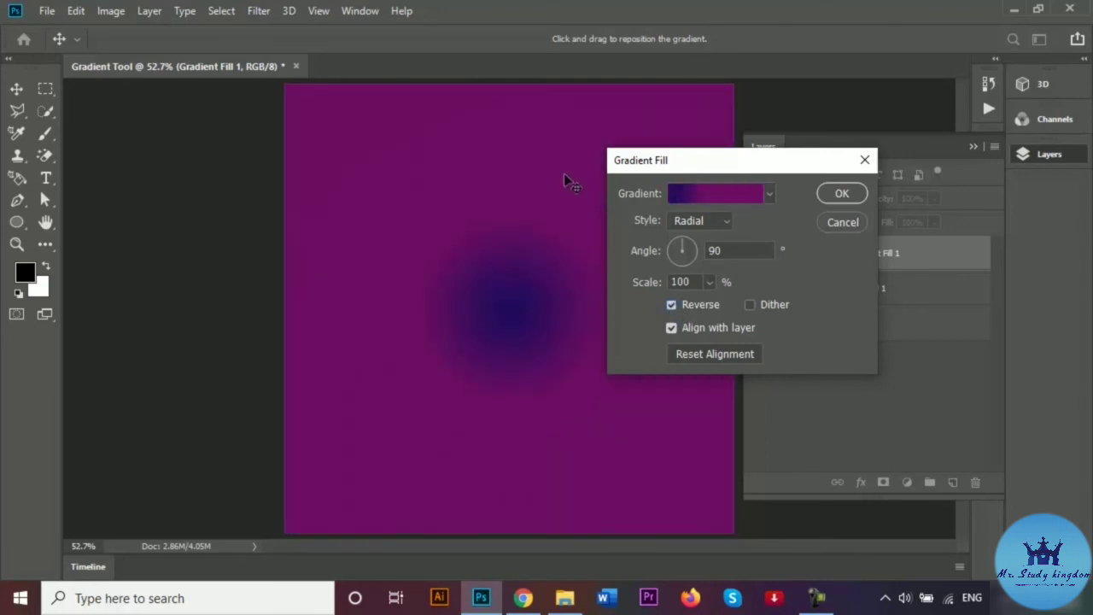
{"action": "left_click", "coordinate": [683, 306]}
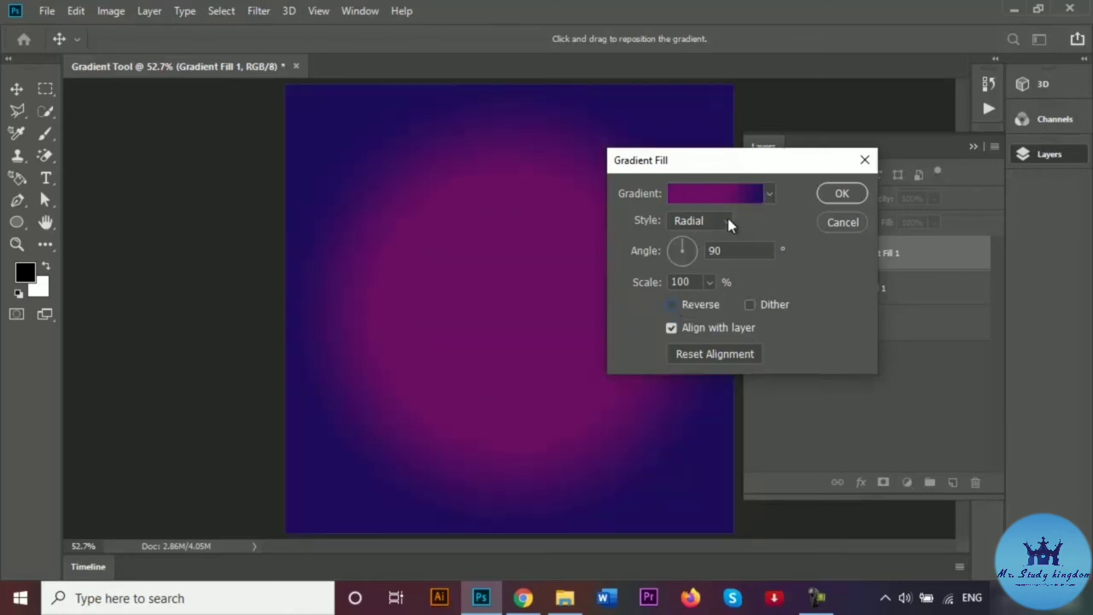
Switch the gradient fill to the Angle style with Reverse on, rotating it to -73.76° and finally to about 5.55°.
{"action": "left_click", "coordinate": [728, 222]}
{"action": "left_click", "coordinate": [696, 265]}
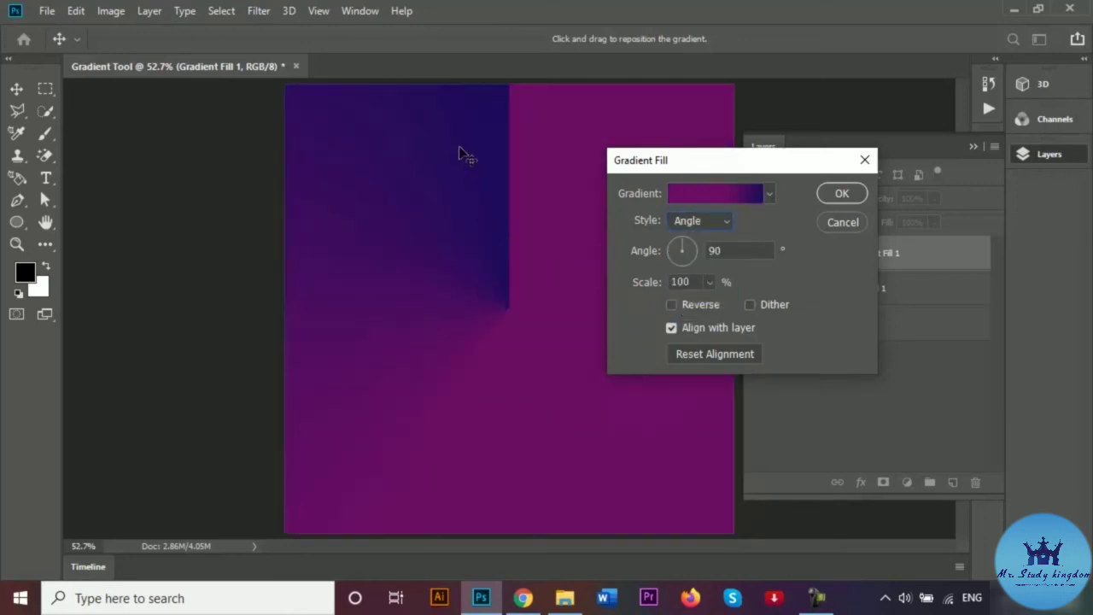
{"action": "left_click", "coordinate": [682, 243]}
{"action": "left_click_drag", "start_coordinate": [682, 244], "coordinate": [687, 267]}
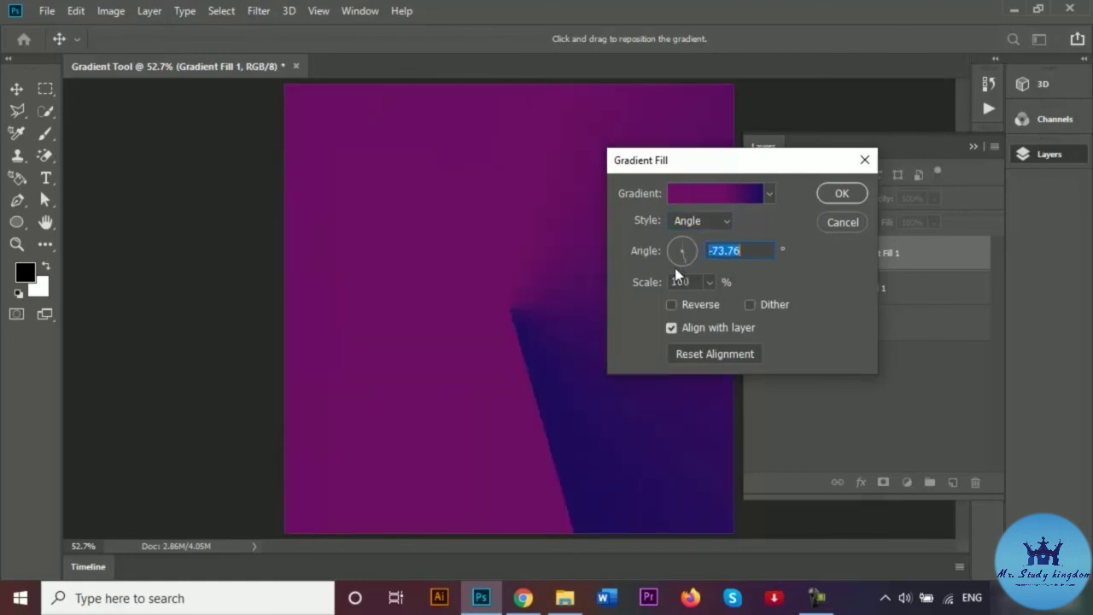
{"action": "left_click", "coordinate": [680, 310]}
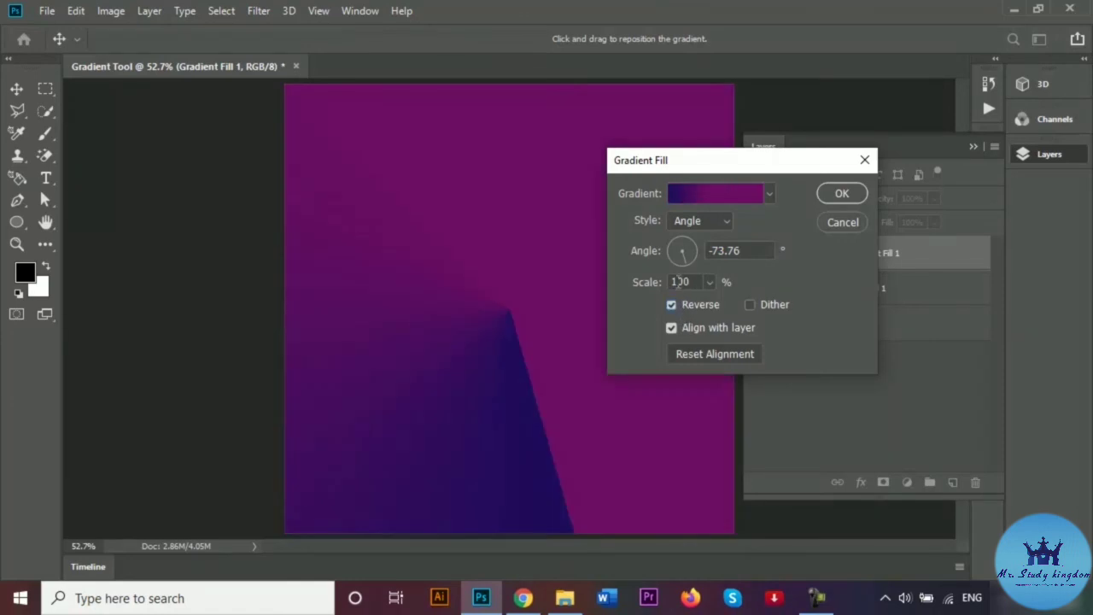
{"action": "mouse_move", "coordinate": [687, 260]}
{"action": "left_mouse_down"}
{"action": "mouse_move", "coordinate": [664, 258]}
{"action": "mouse_move", "coordinate": [700, 249]}
{"action": "left_mouse_up"}
Change the gradient fill's style to Diamond, rotate it to about -29.4°, and apply the settings.
{"action": "left_click", "coordinate": [721, 220]}
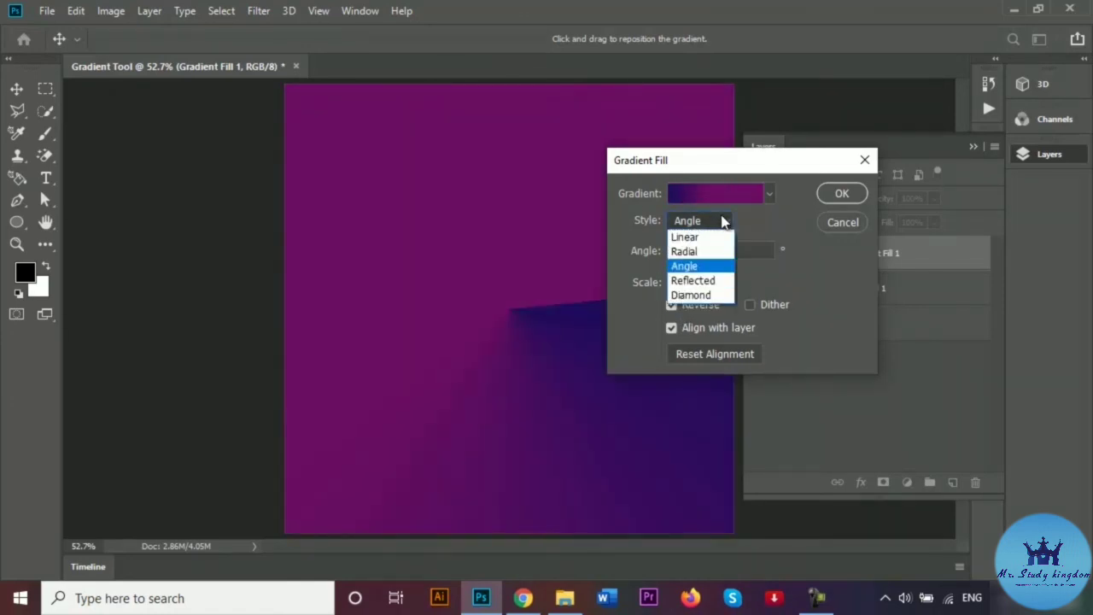
{"action": "left_click", "coordinate": [704, 294]}
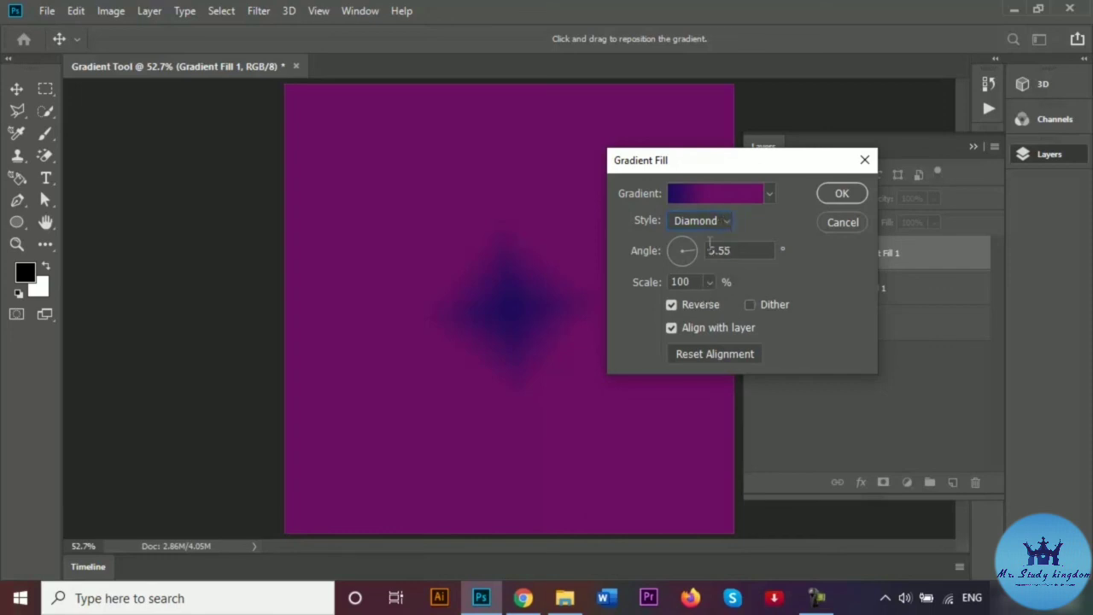
{"action": "mouse_move", "coordinate": [699, 253]}
{"action": "left_mouse_down"}
{"action": "mouse_move", "coordinate": [663, 247]}
{"action": "mouse_move", "coordinate": [694, 258]}
{"action": "left_mouse_up"}
{"action": "left_click", "coordinate": [858, 196]}
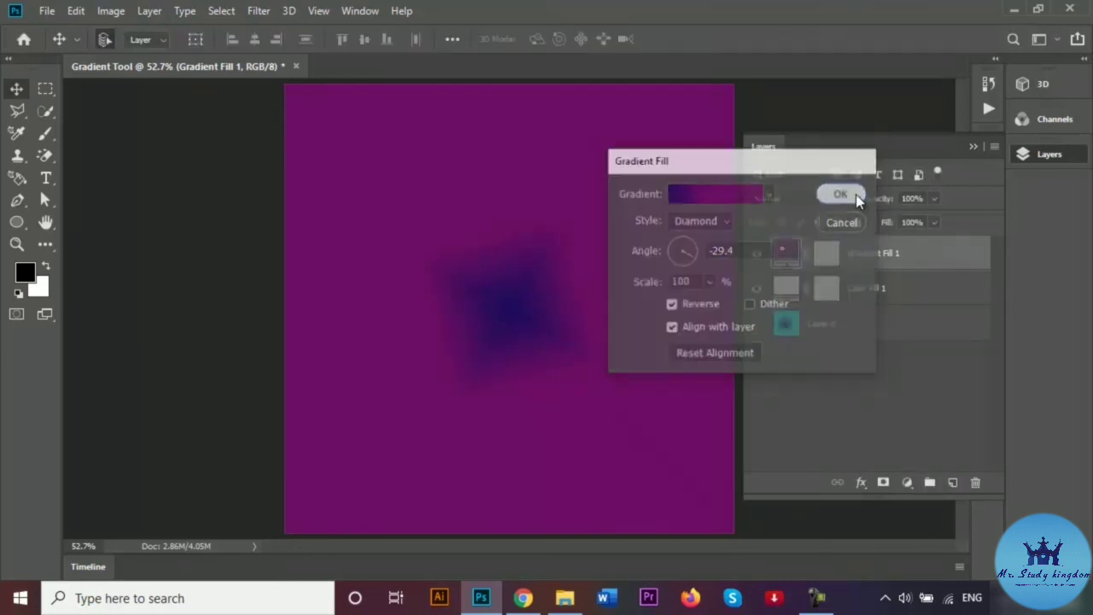